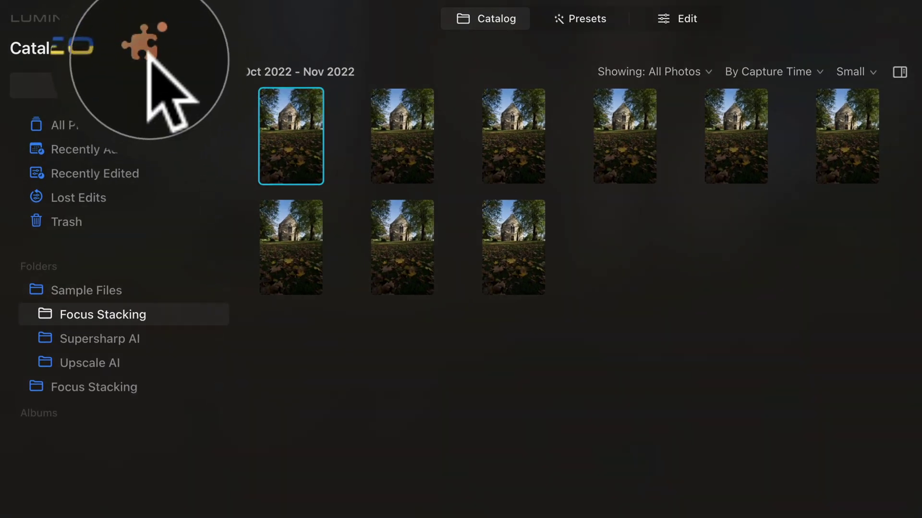
left_click(148, 21)
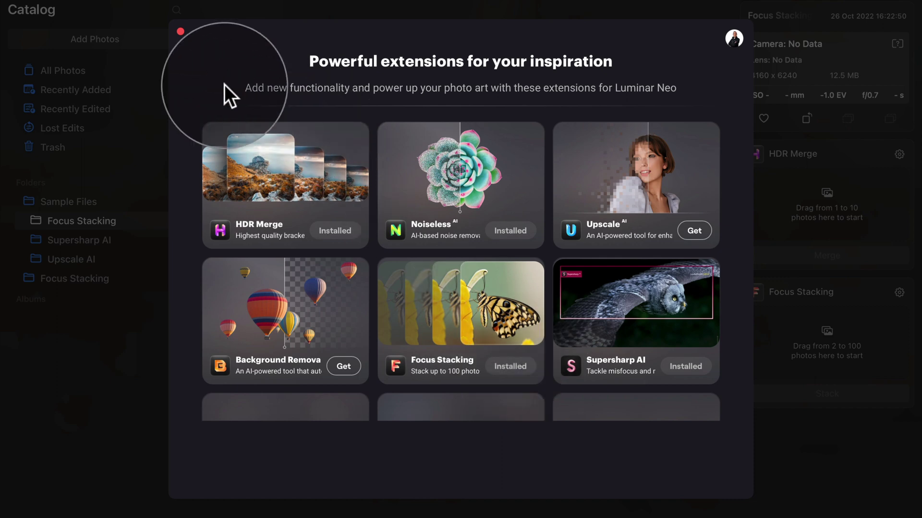
Step: Close the extensions gallery to show the eight Oct 2022 Focus Stacking photos
left_click(181, 32)
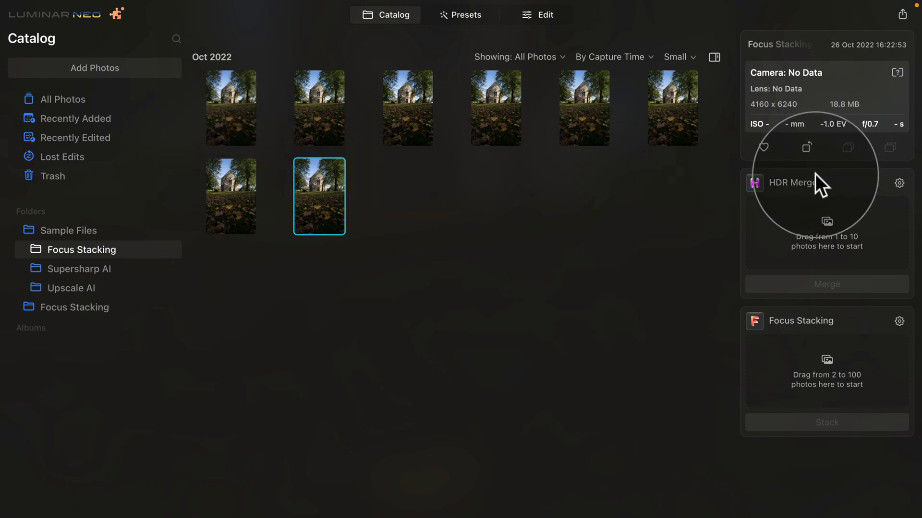
left_click(714, 58)
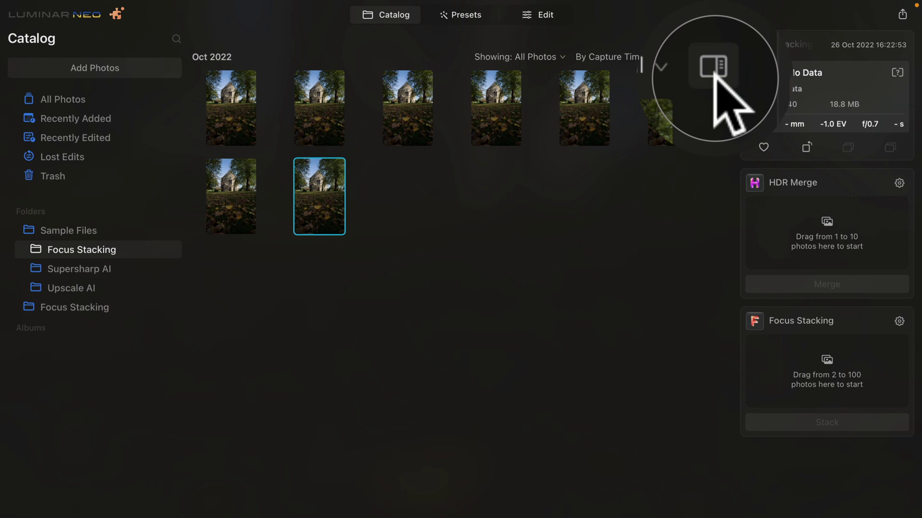
left_click(907, 57)
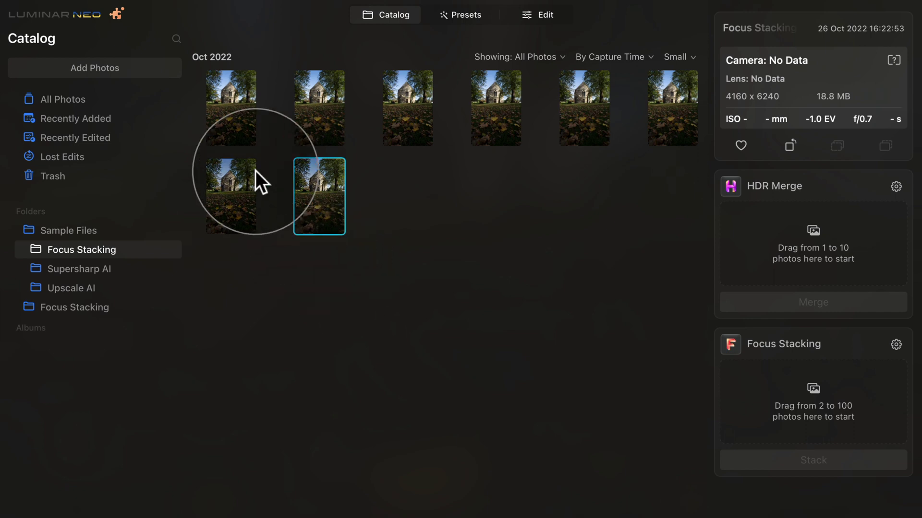
left_click(237, 109)
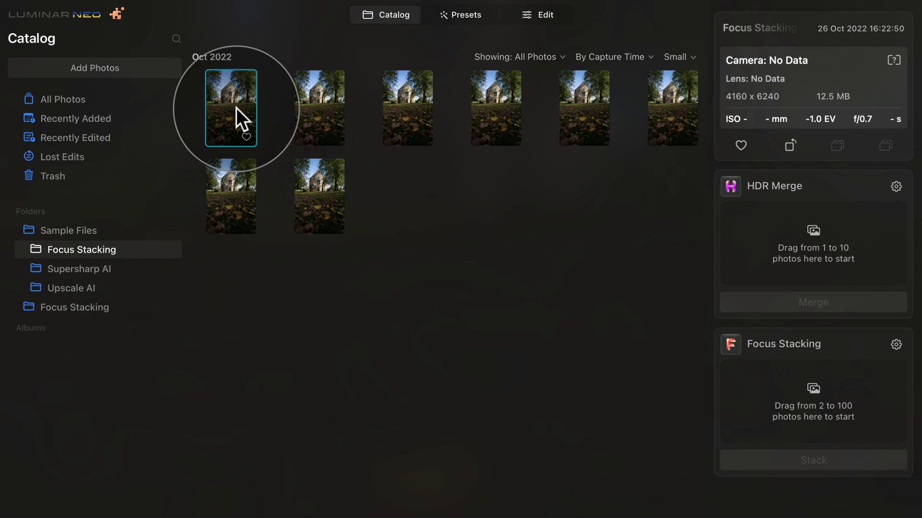
double_click(236, 109)
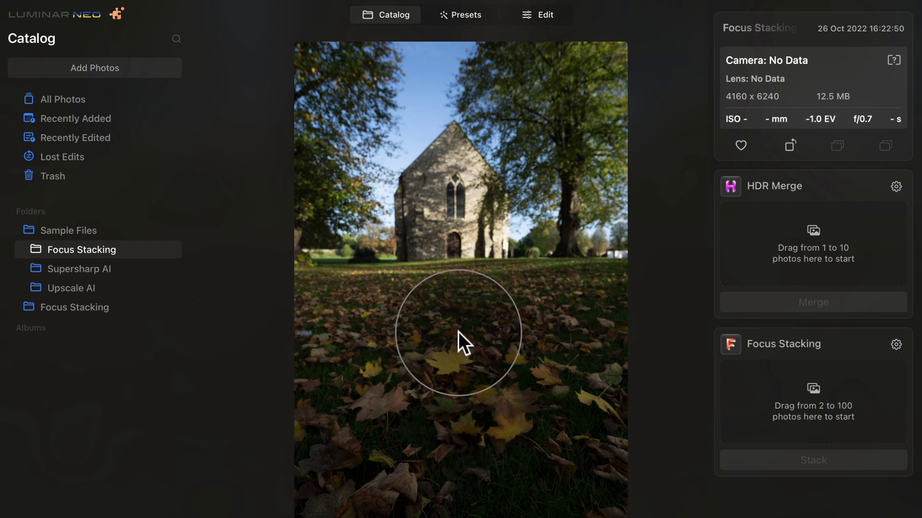
mouse_move(458, 332)
left_mouse_down()
mouse_move(435, 178)
mouse_move(450, 146)
mouse_move(461, 149)
left_mouse_up()
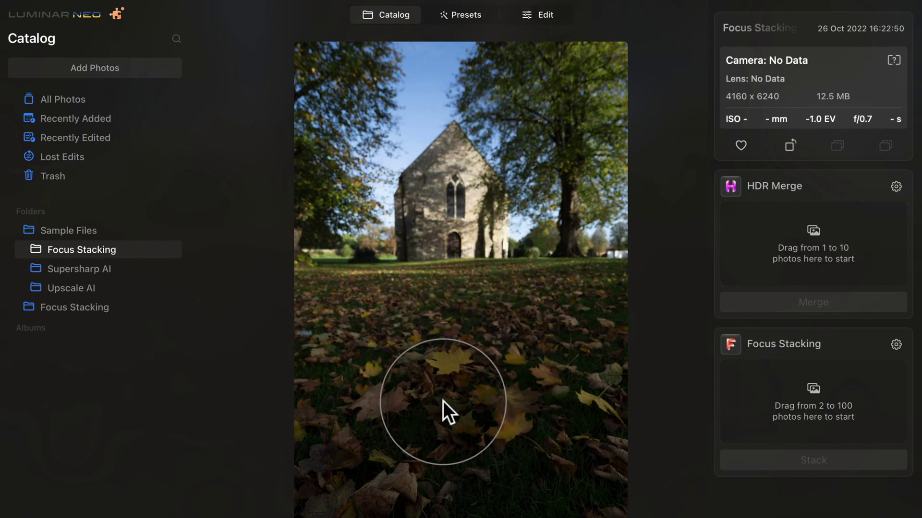
left_click_drag(462, 208, 458, 149)
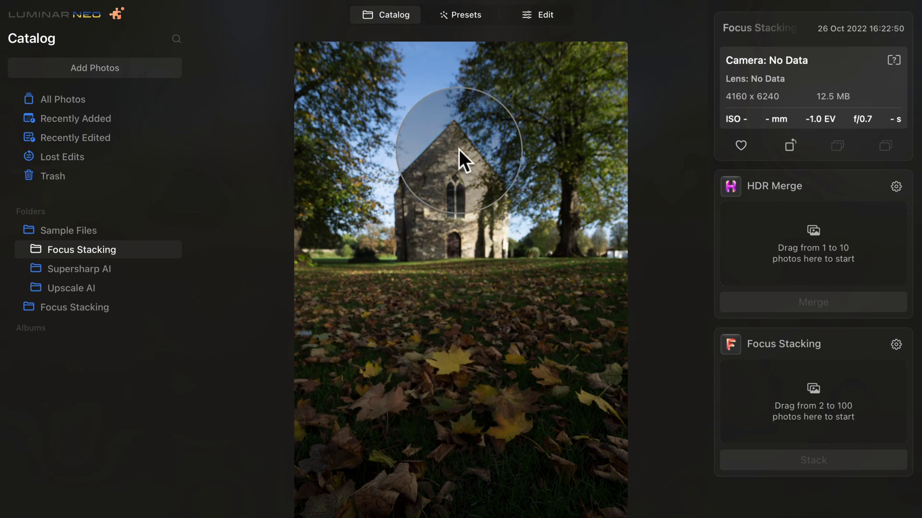
double_click(459, 150)
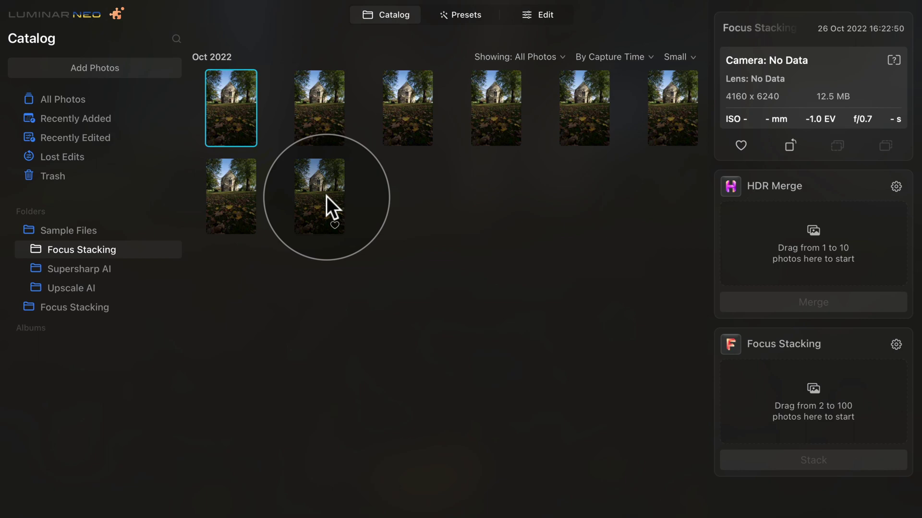
left_click(325, 196)
double_click(325, 194)
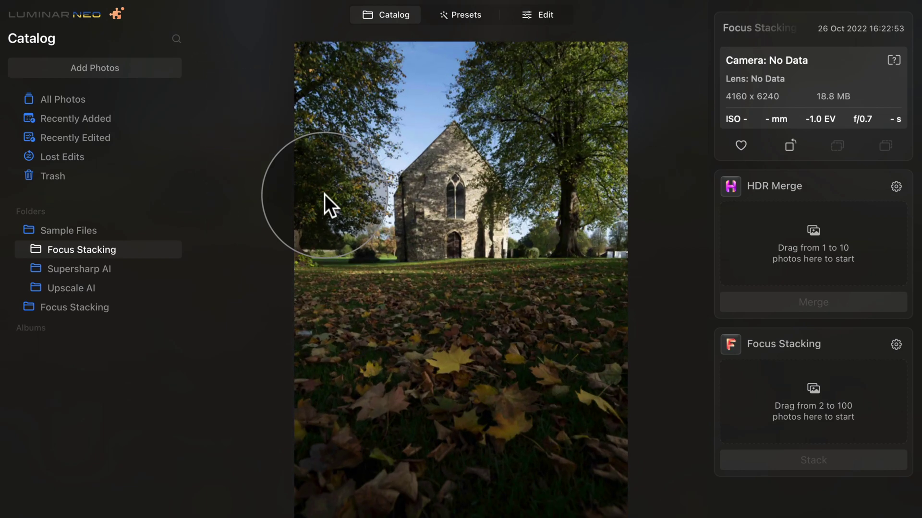
left_click(458, 159)
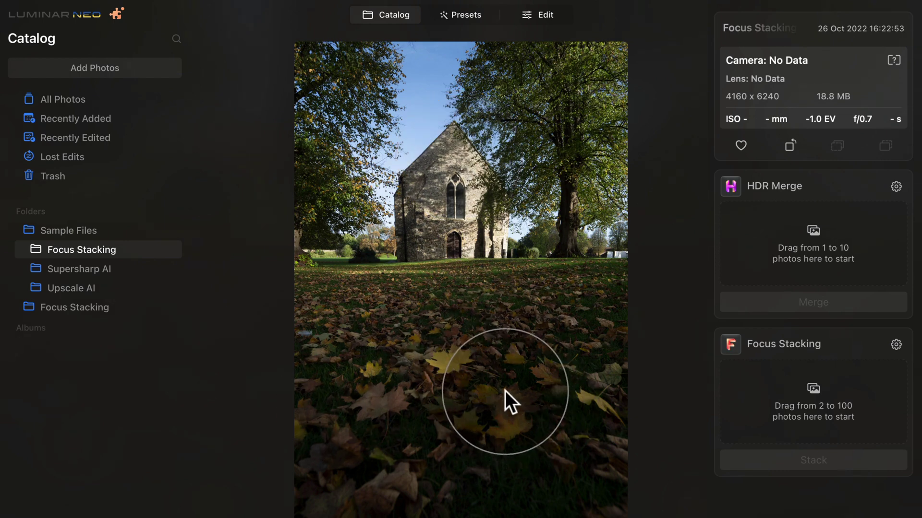
left_click(451, 159)
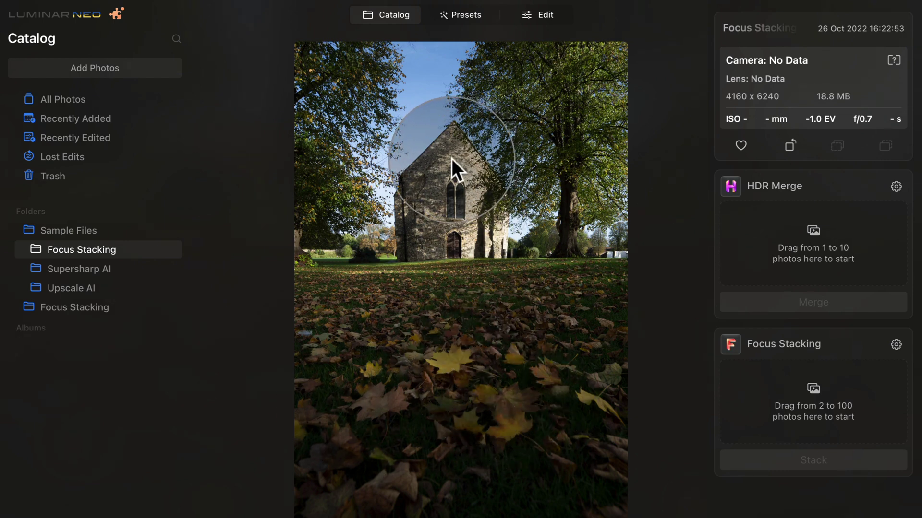
double_click(379, 55)
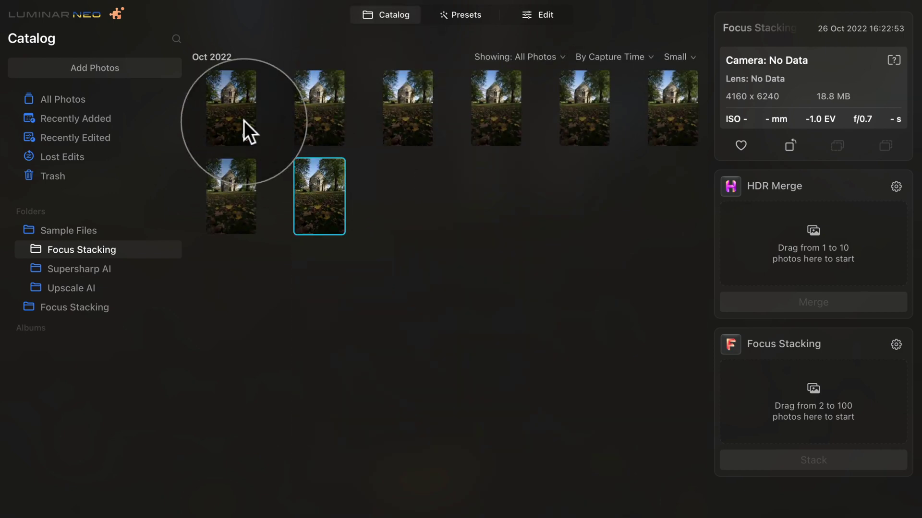
Step: Select all eight bracketed church photos and load them into Focus Stacking
left_click(238, 106)
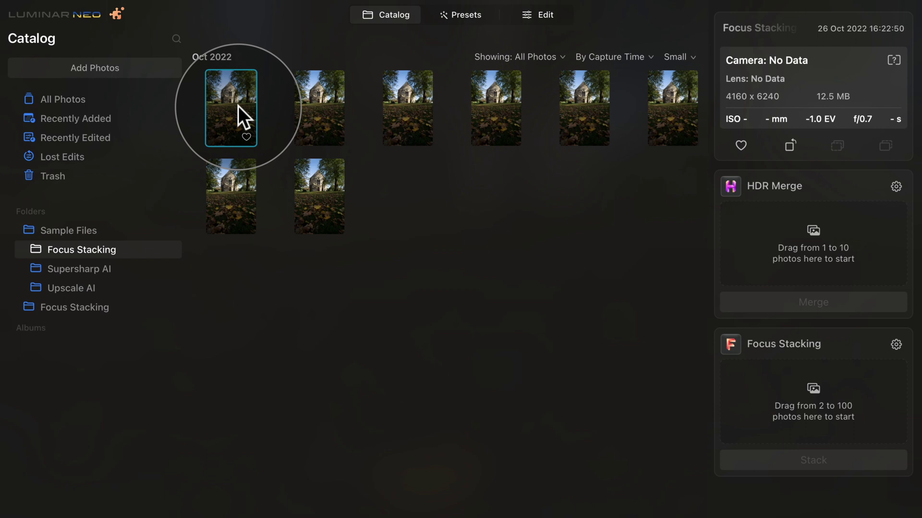
left_click(313, 195, "shift")
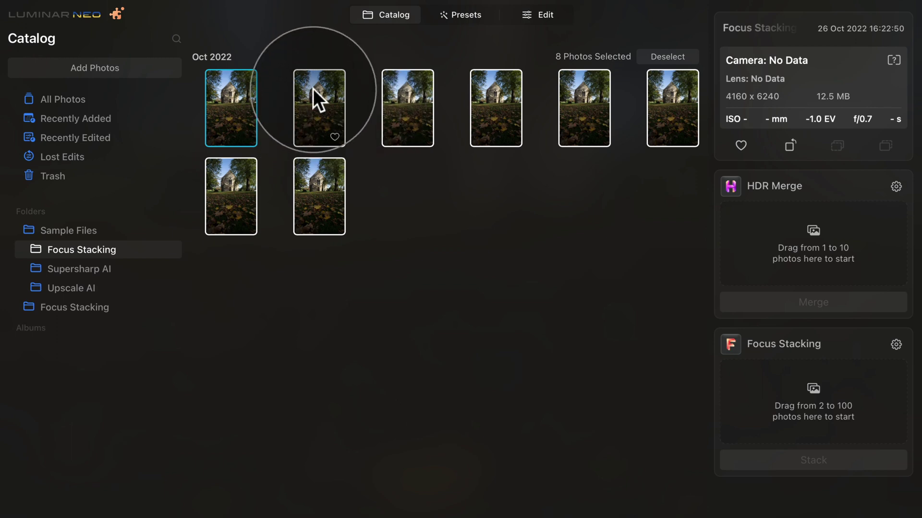
left_click_drag(316, 107, 790, 407)
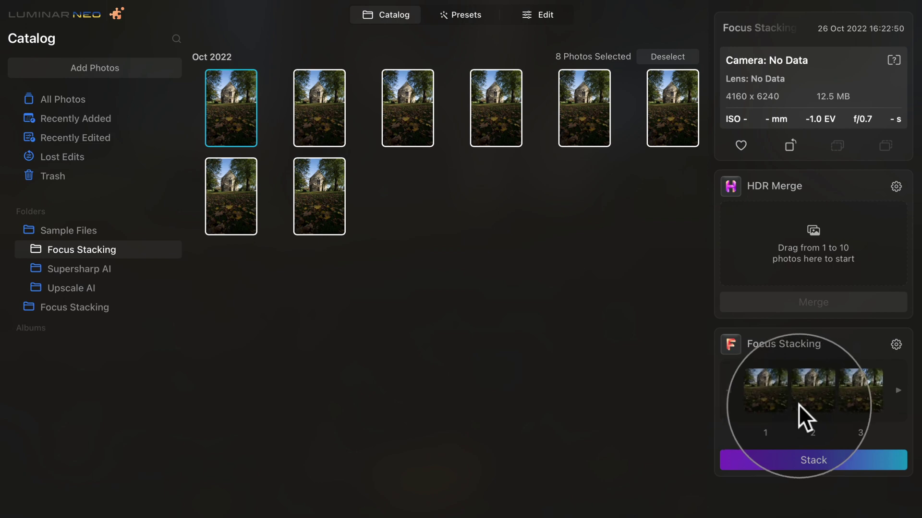
Step: Page the stacking thumbnail strip forward to bring images 6, 7 and 8 into view
mouse_move(832, 400)
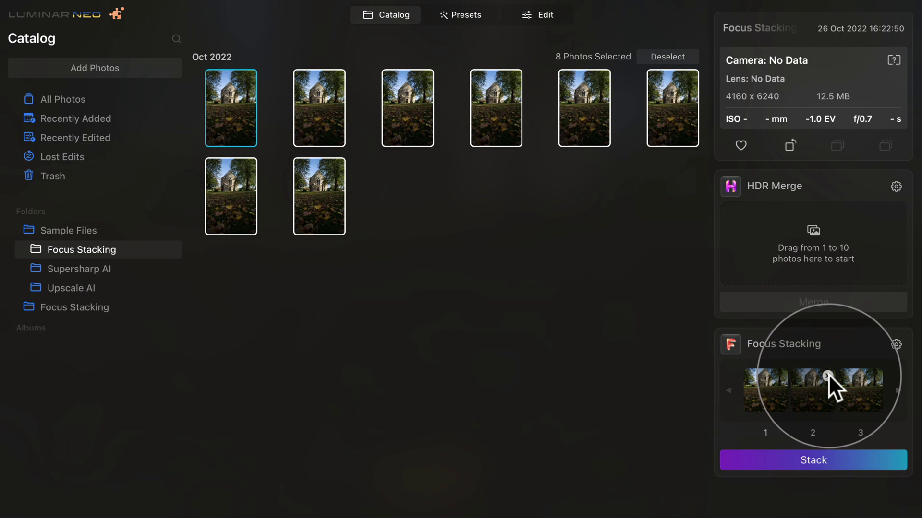
left_click(898, 392)
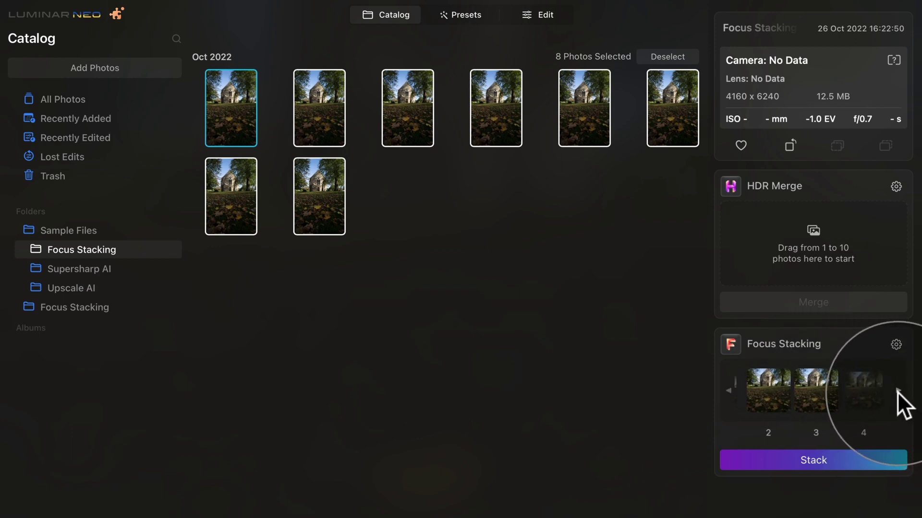
left_click(897, 393)
left_click(897, 392)
left_click(898, 392)
left_click(897, 392)
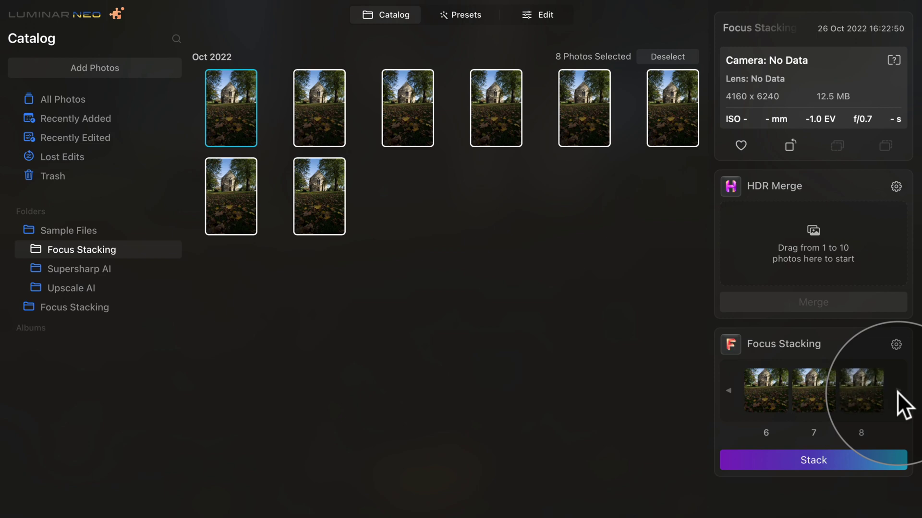
Step: Keep 'Focus Stacking - 4' as reference image and enable Chromatic Aberration Reduction
left_click(897, 345)
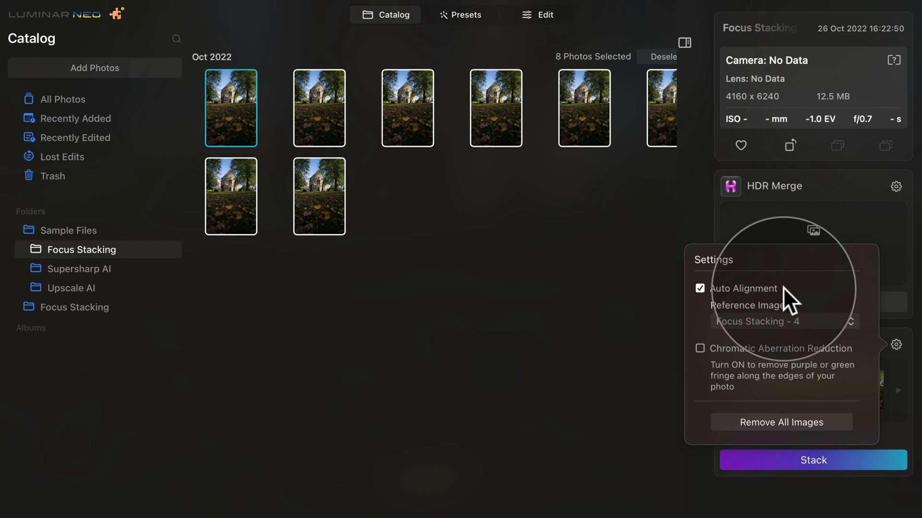
left_click(822, 319)
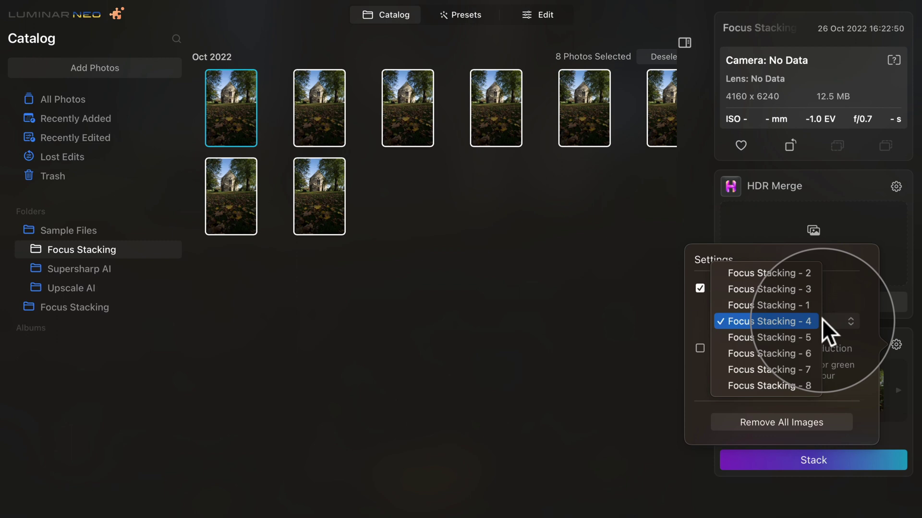
left_click(798, 321)
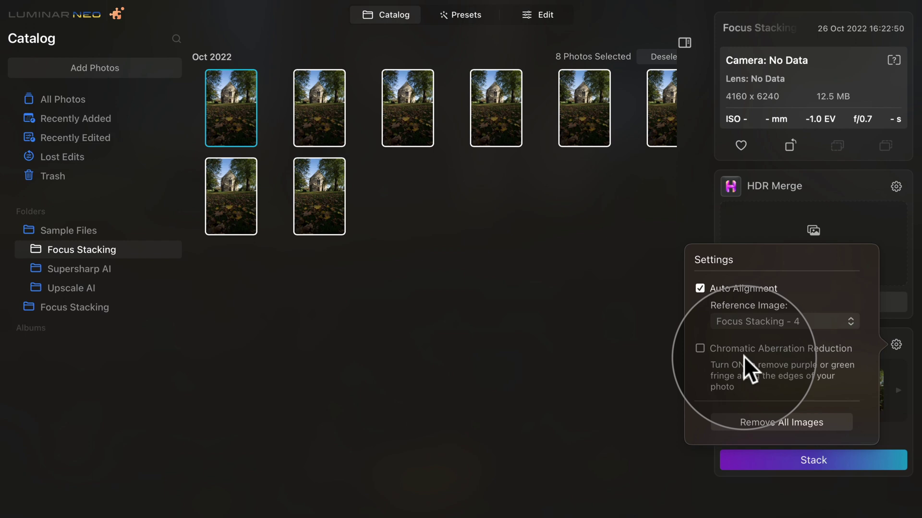
left_click(699, 348)
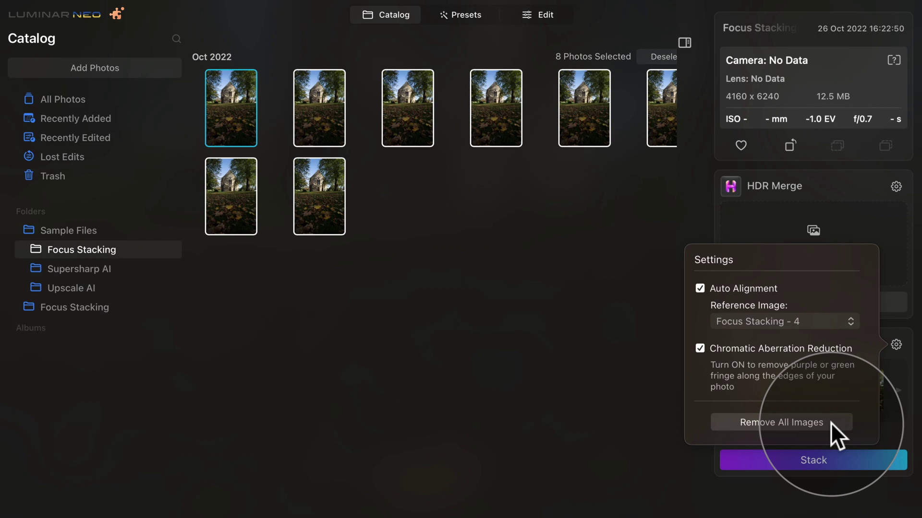
Step: Close the settings popover and stack the eight photos into one 4149 x 6225 image
key("Escape")
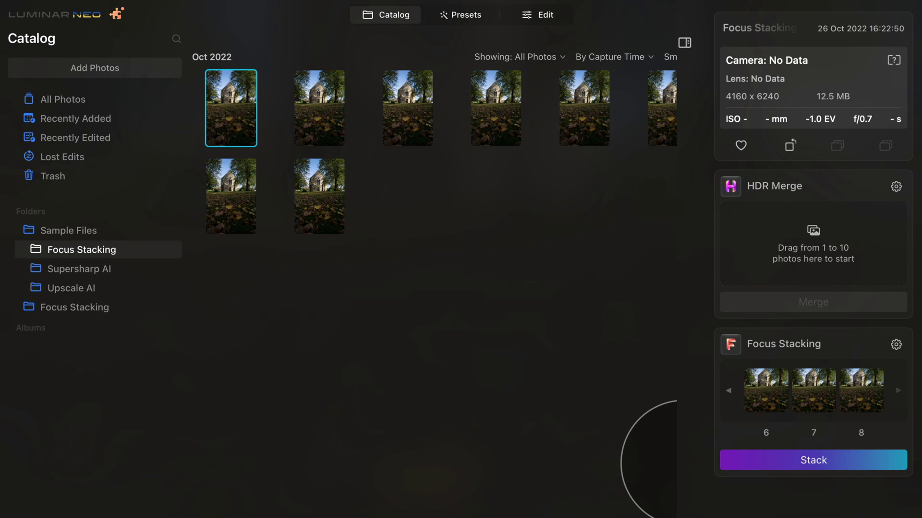
left_click(871, 460)
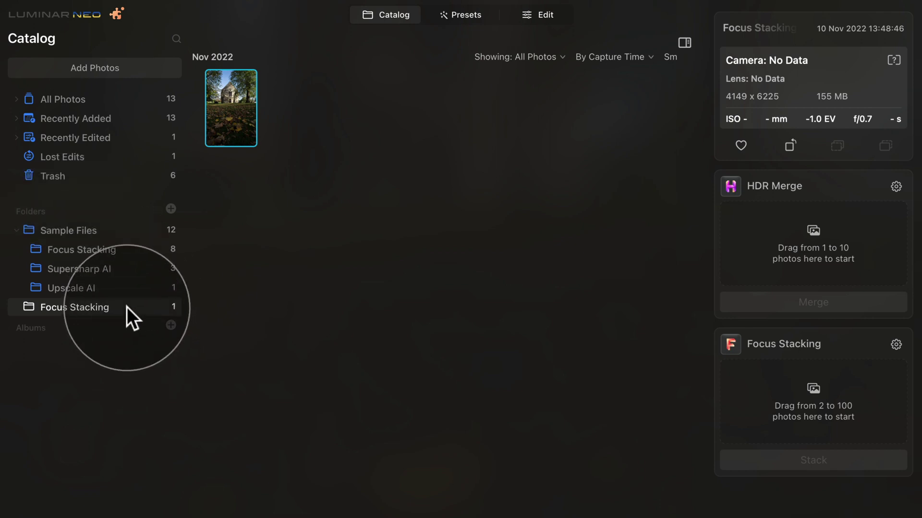
double_click(230, 93)
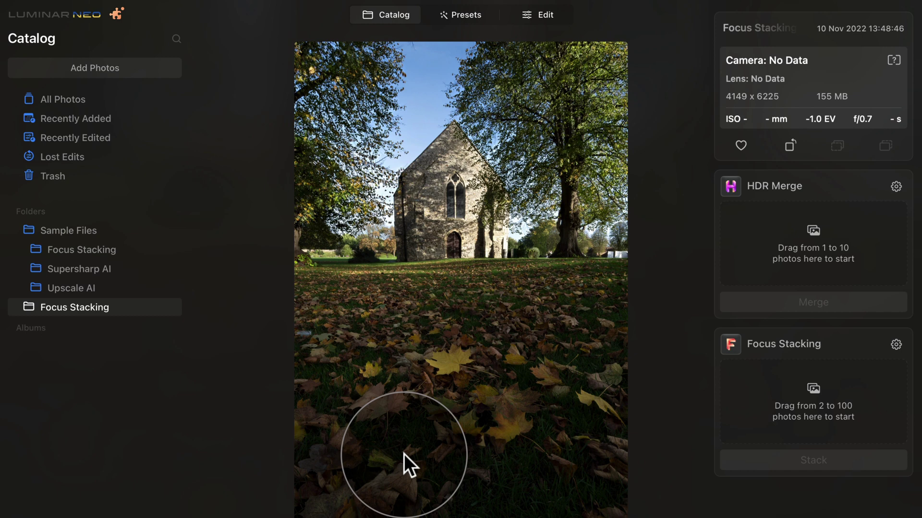
left_click(444, 158)
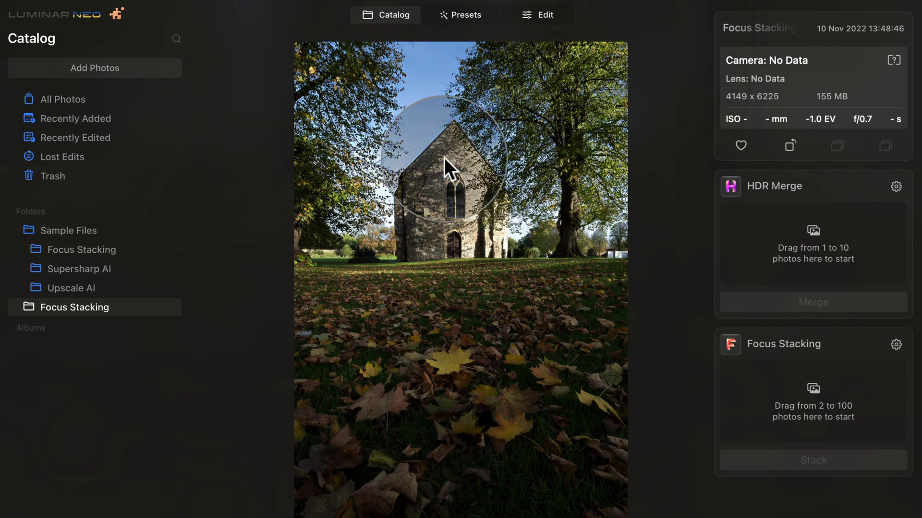
double_click(444, 158)
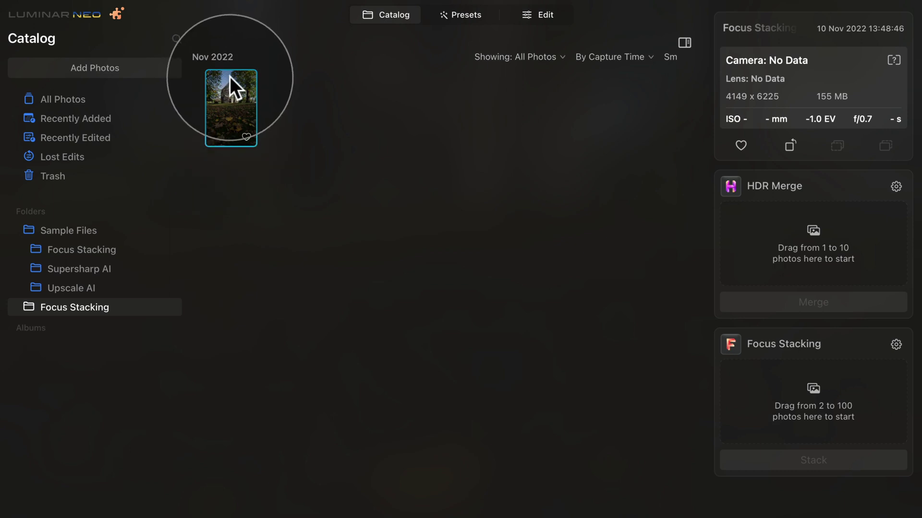
left_click(532, 14)
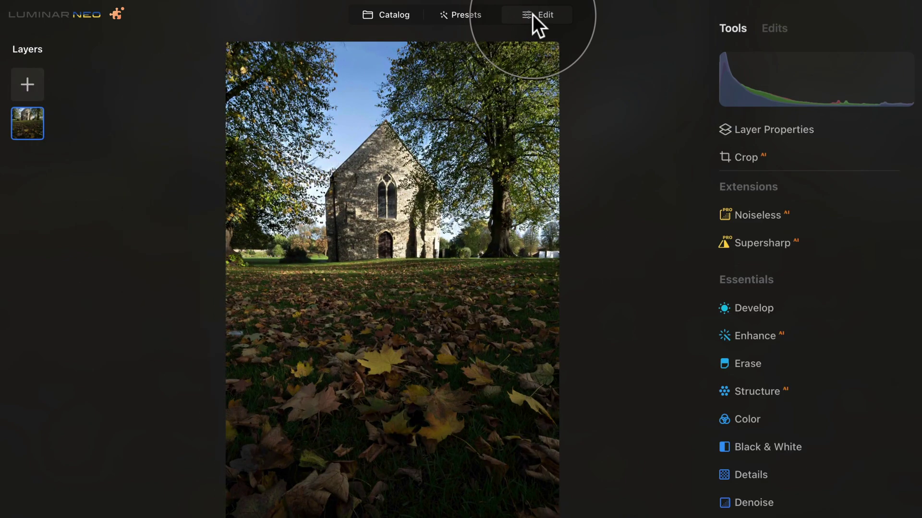
left_click(394, 17)
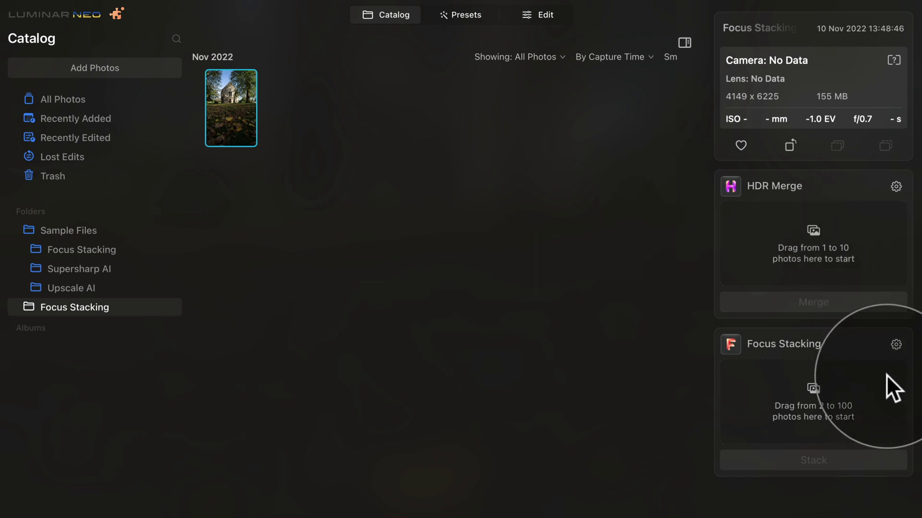
left_click(895, 345)
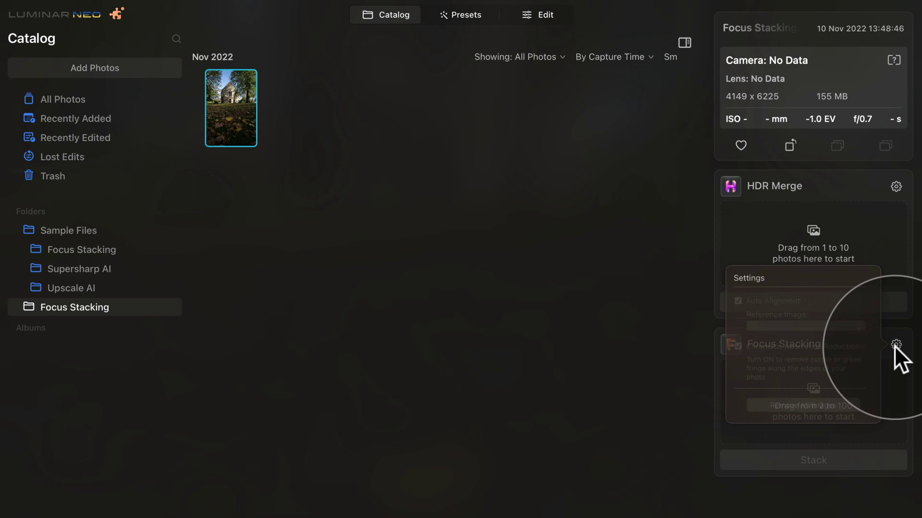
left_click(838, 499)
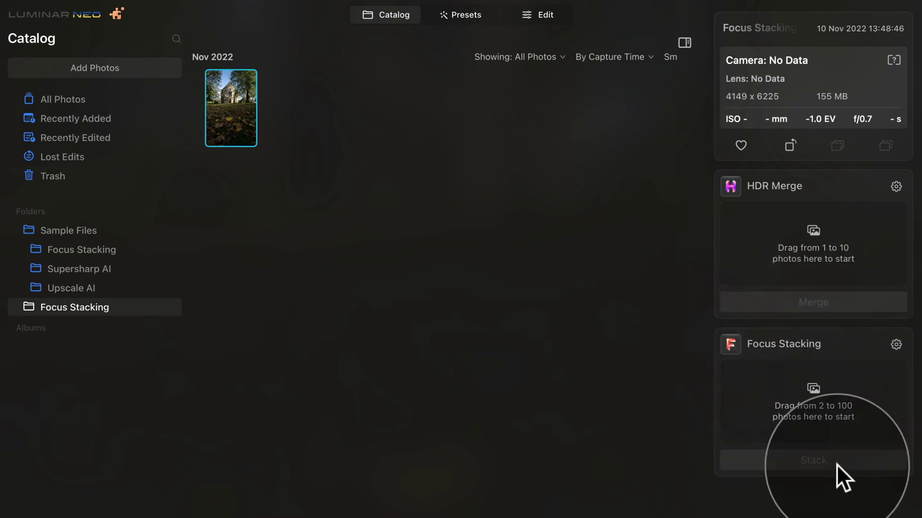